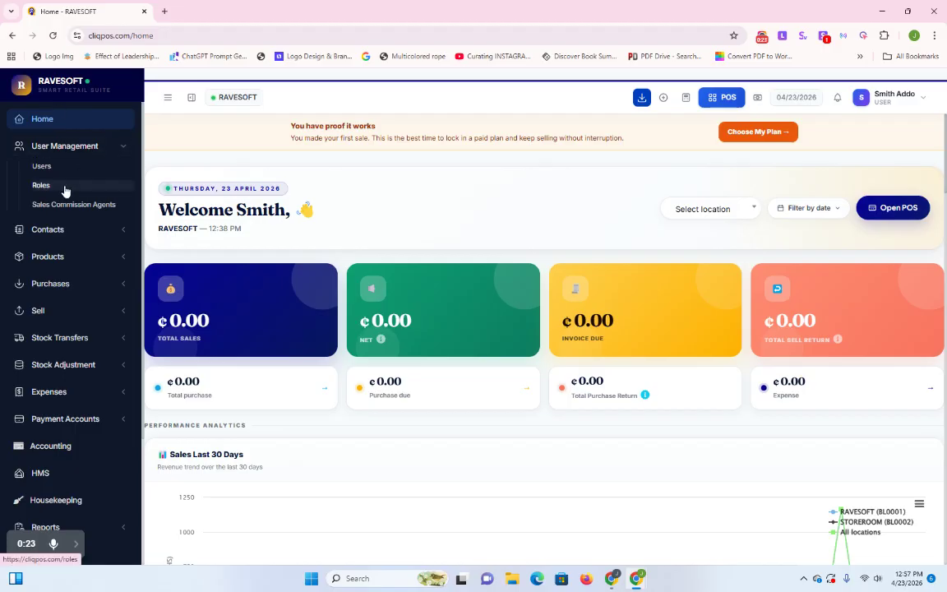
Step: Start a new role from the Roles page and name it Cashier
click(64, 189)
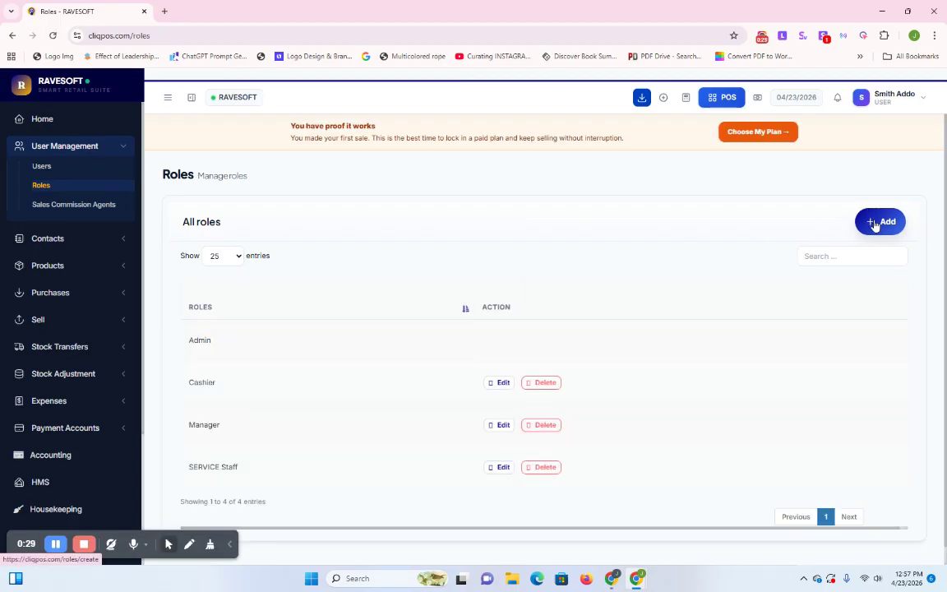
click(875, 225)
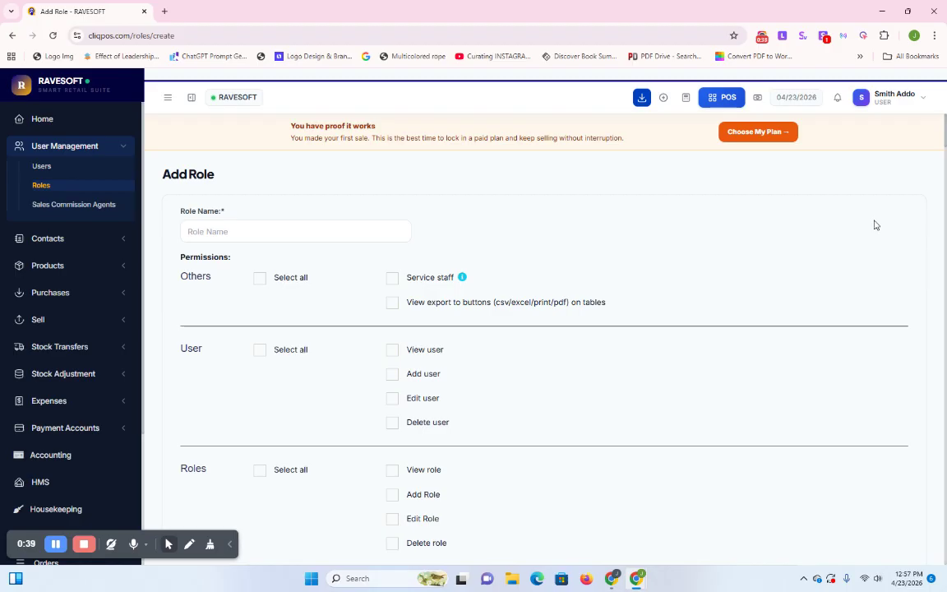
click(237, 230)
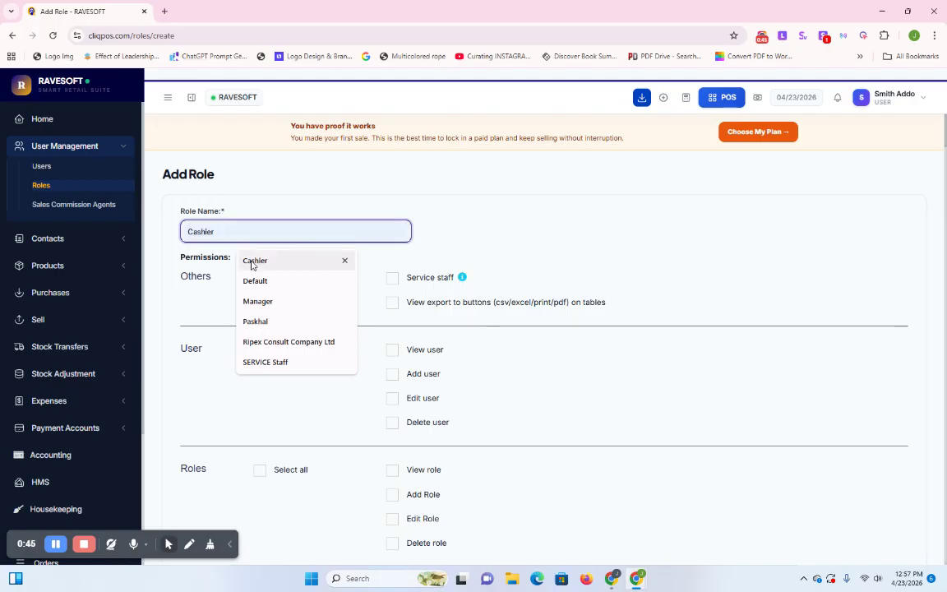
click(253, 261)
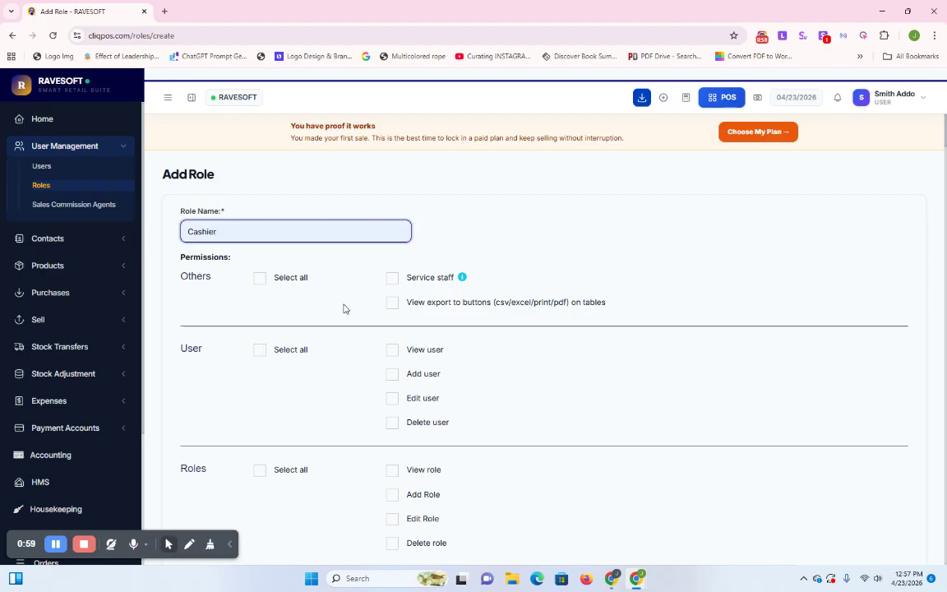
Step: Examine the permission groups available for the new role, from Others and User through Roles, Supplier and Customer
scroll(346, 309, down, 1)
scroll(345, 309, down, 1)
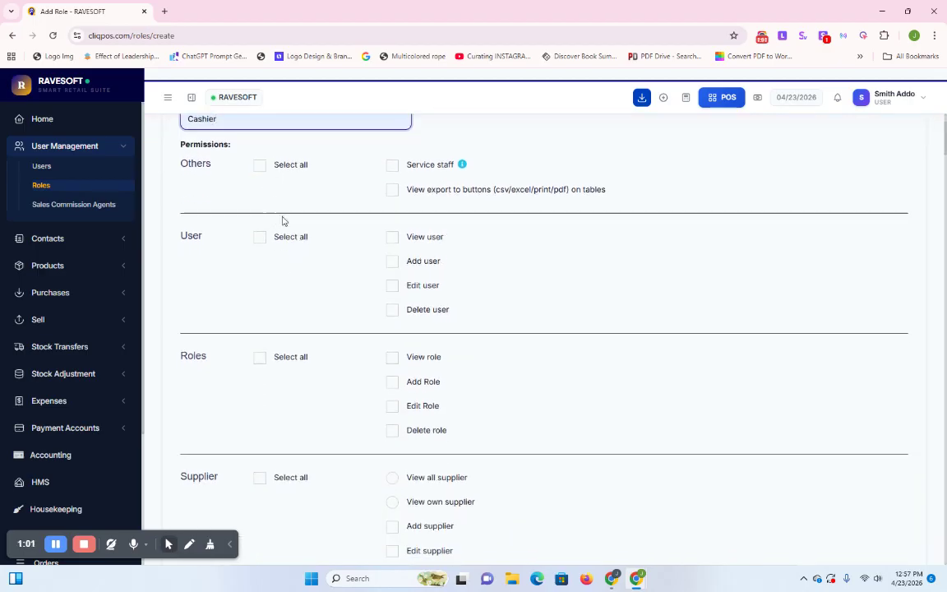
scroll(361, 304, down, 1)
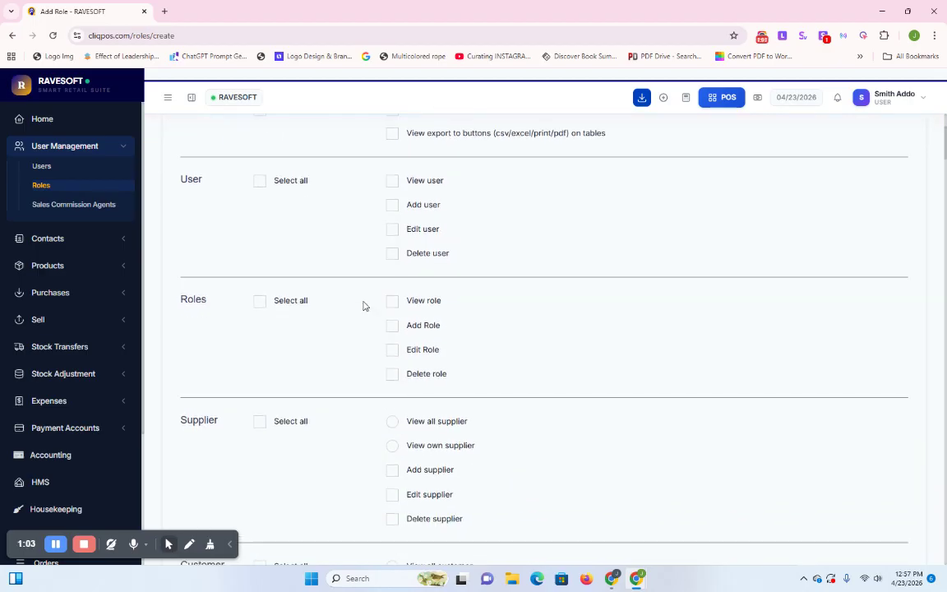
scroll(363, 305, up, 3)
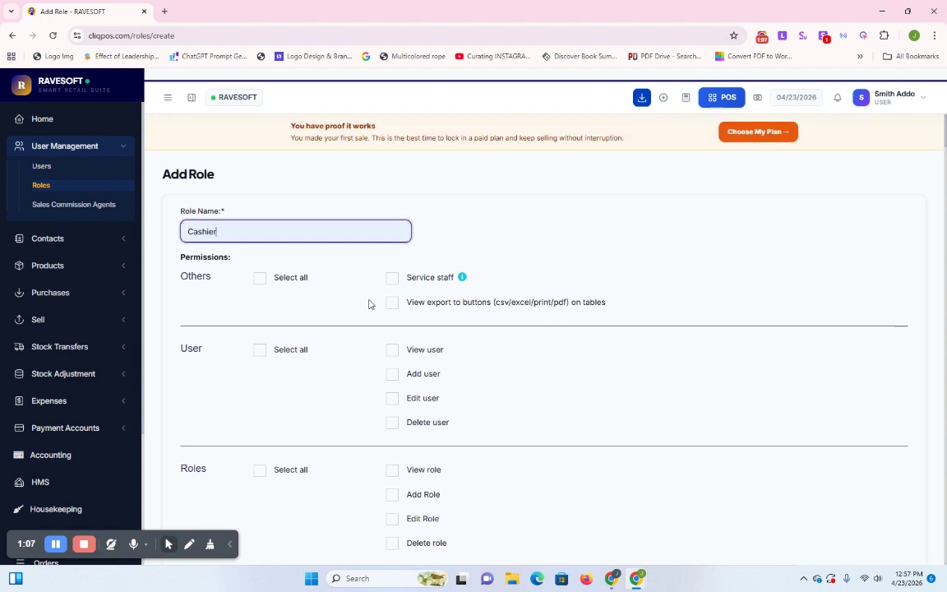
scroll(369, 304, down, 4)
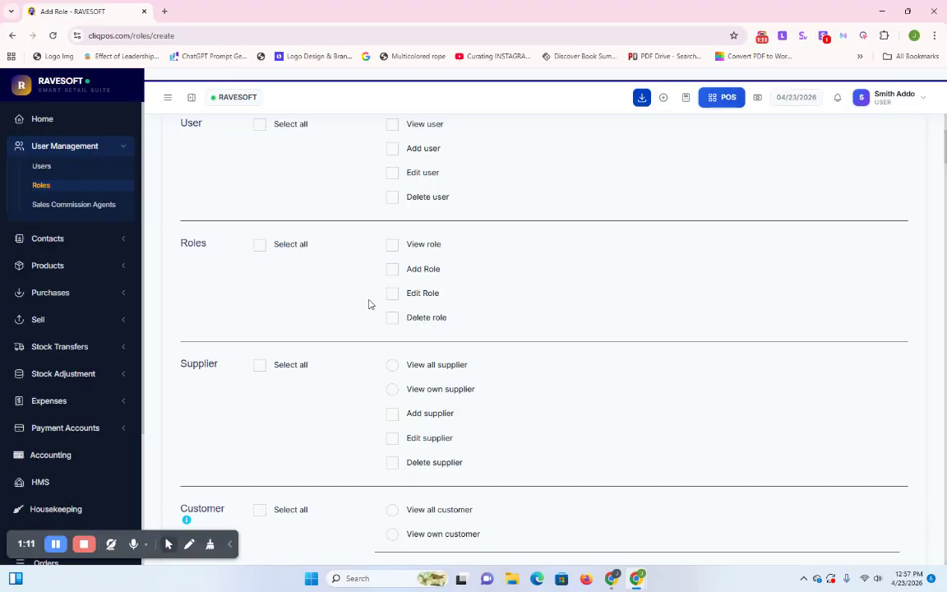
scroll(371, 304, down, 3)
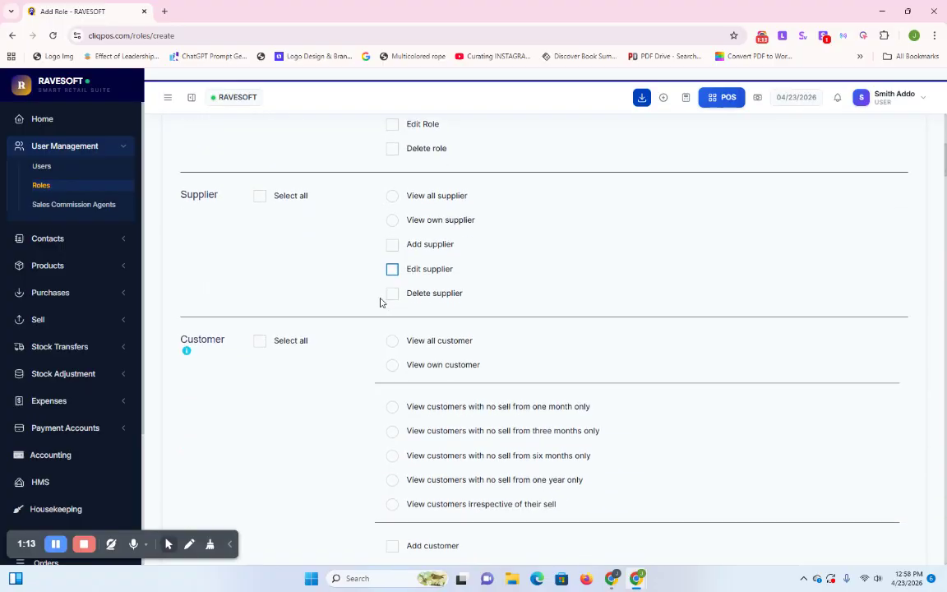
scroll(407, 314, down, 1)
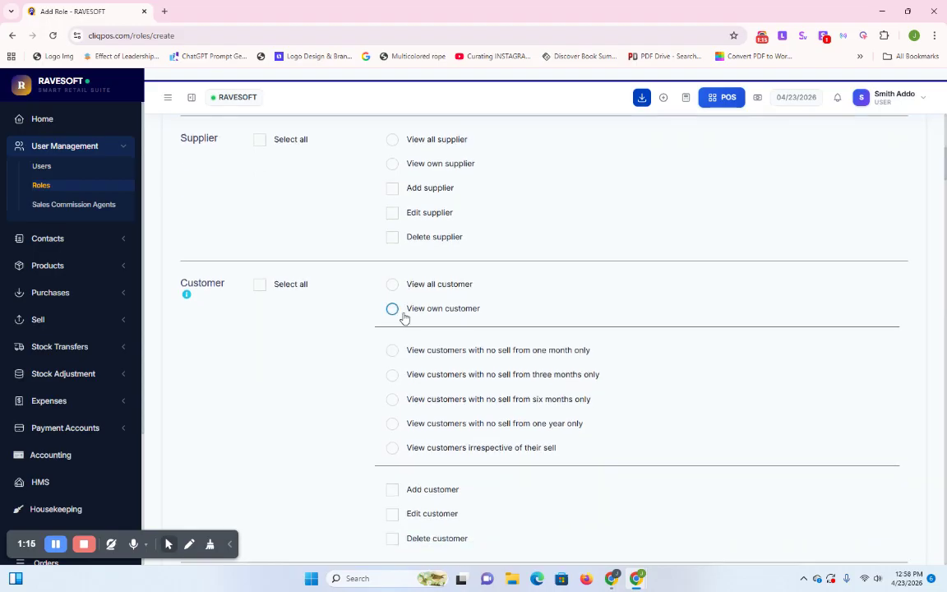
scroll(403, 317, up, 2)
scroll(396, 305, up, 1)
scroll(397, 308, up, 1)
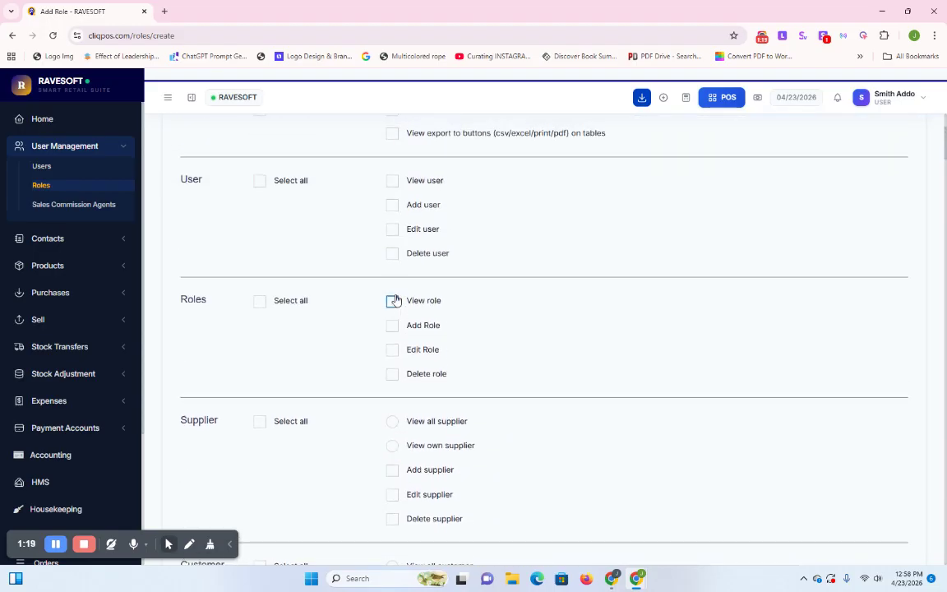
click(260, 182)
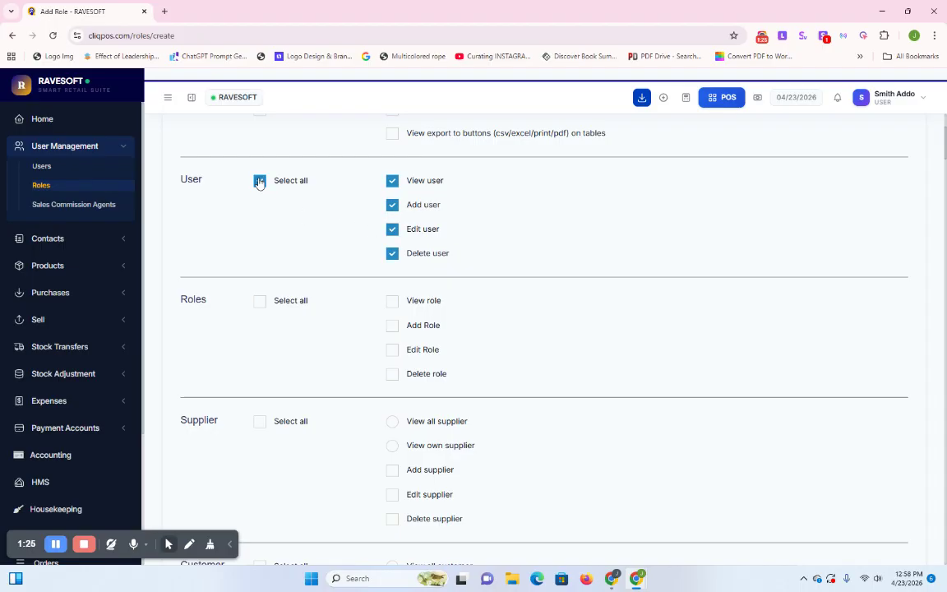
click(392, 254)
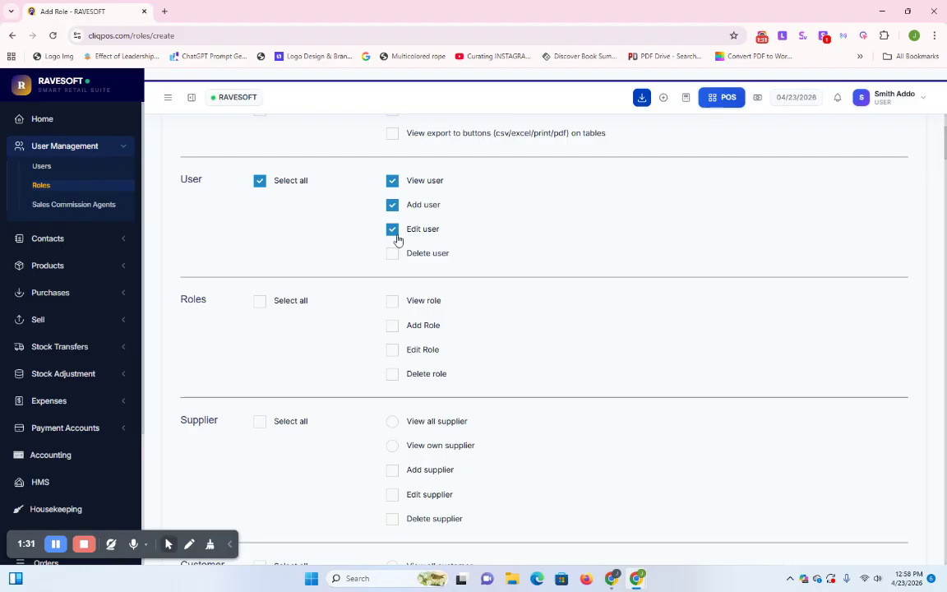
click(392, 230)
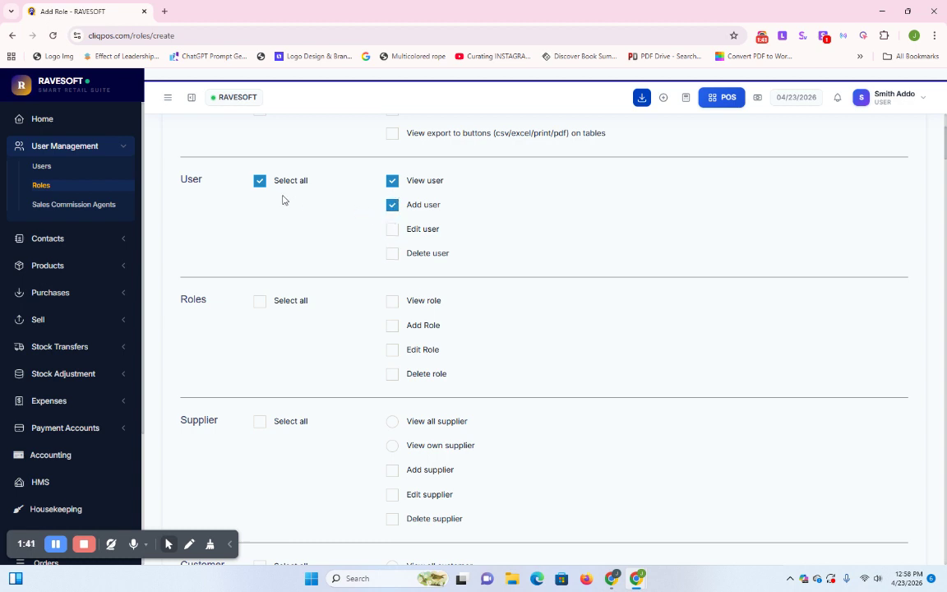
click(260, 181)
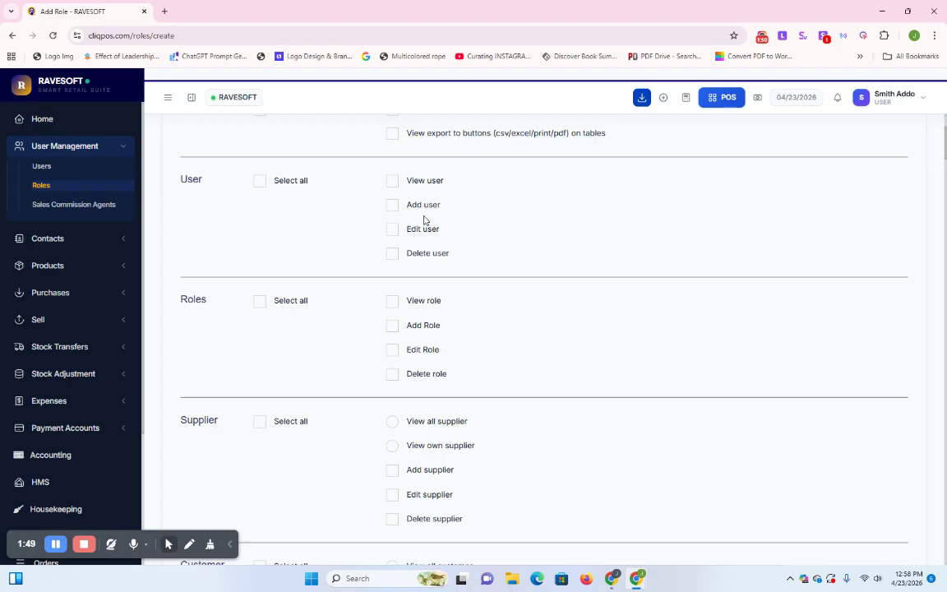
Step: Grant the Cashier role the View POS sell and Add POS sell permissions in the POS group
scroll(424, 220, down, 4)
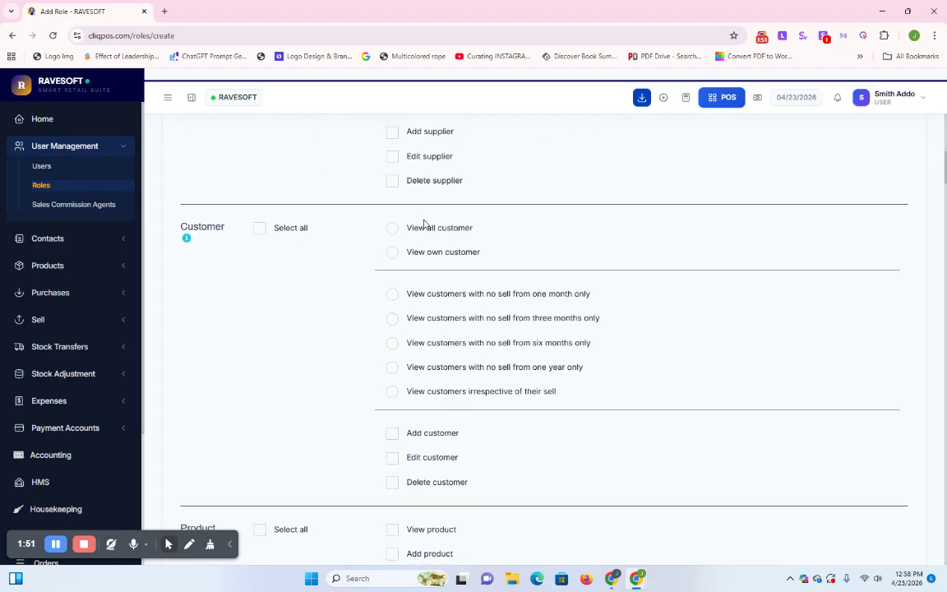
scroll(427, 222, down, 8)
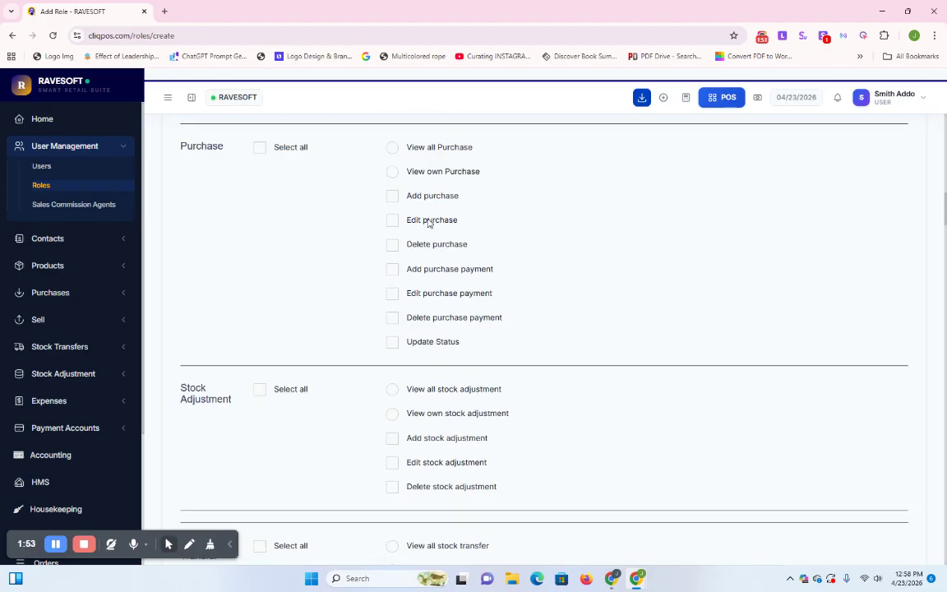
scroll(428, 222, up, 1)
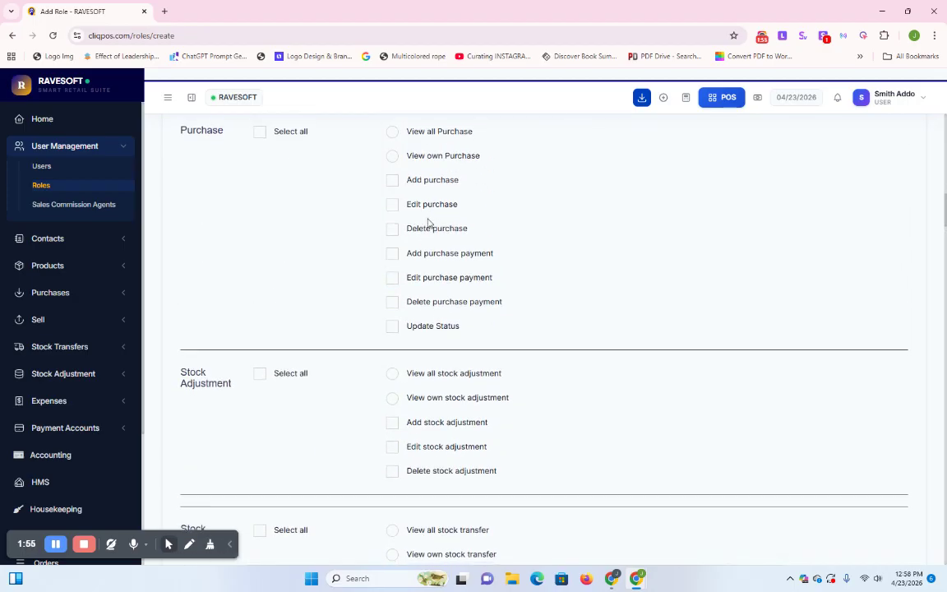
scroll(428, 222, down, 4)
scroll(427, 222, down, 4)
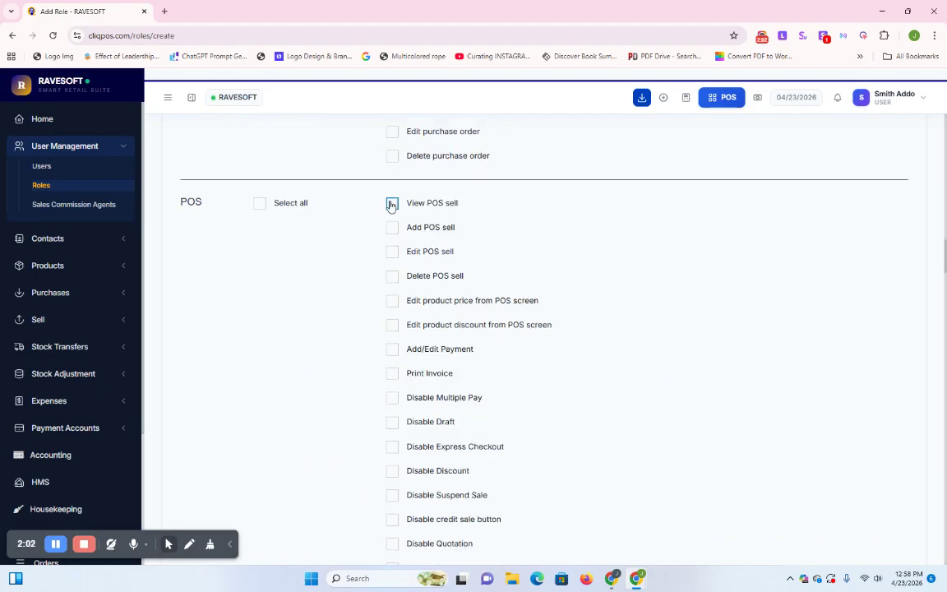
click(392, 204)
click(392, 229)
Step: Try to save the new Cashier role with its chosen permissions
scroll(394, 280, down, 4)
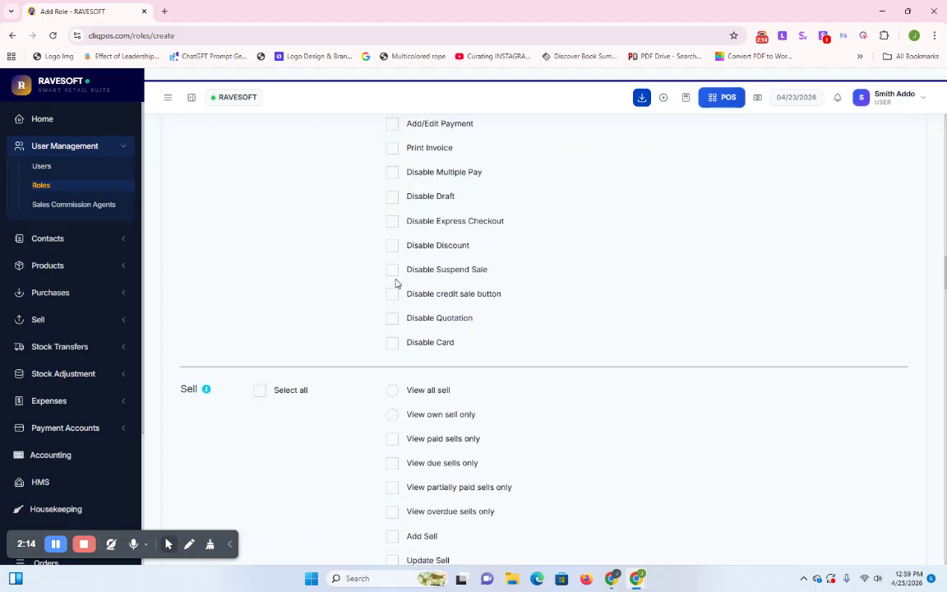
scroll(396, 283, down, 12)
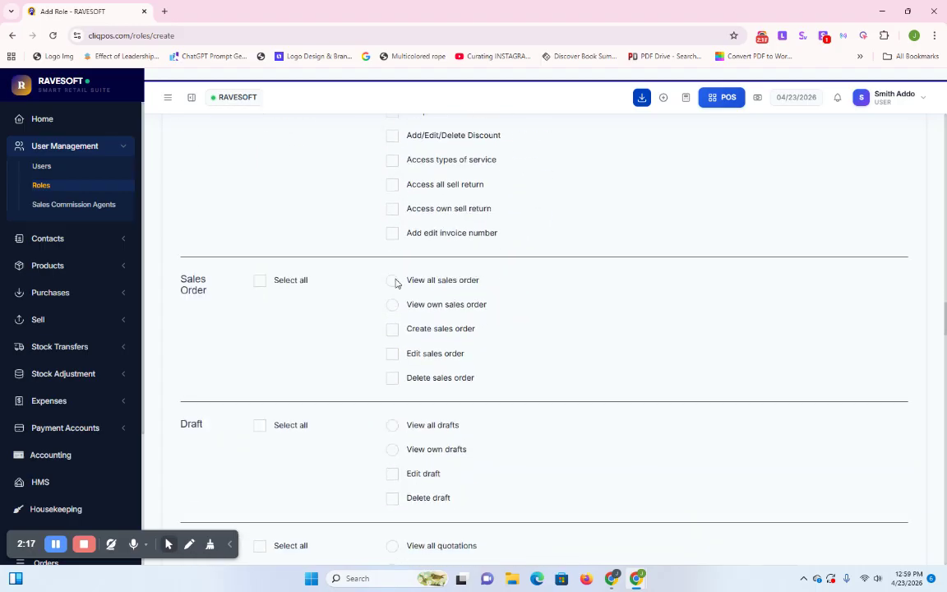
scroll(395, 283, down, 3)
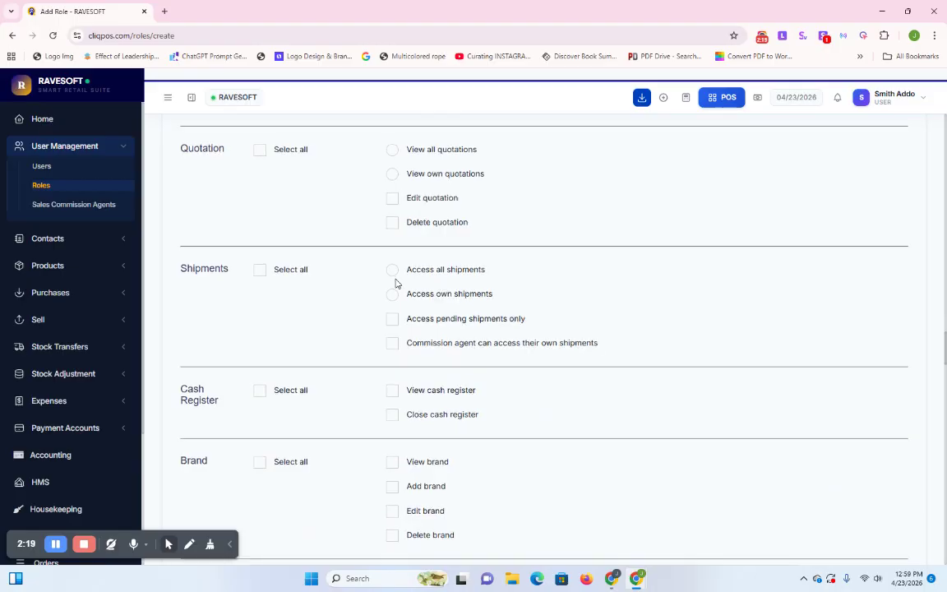
scroll(396, 283, down, 3)
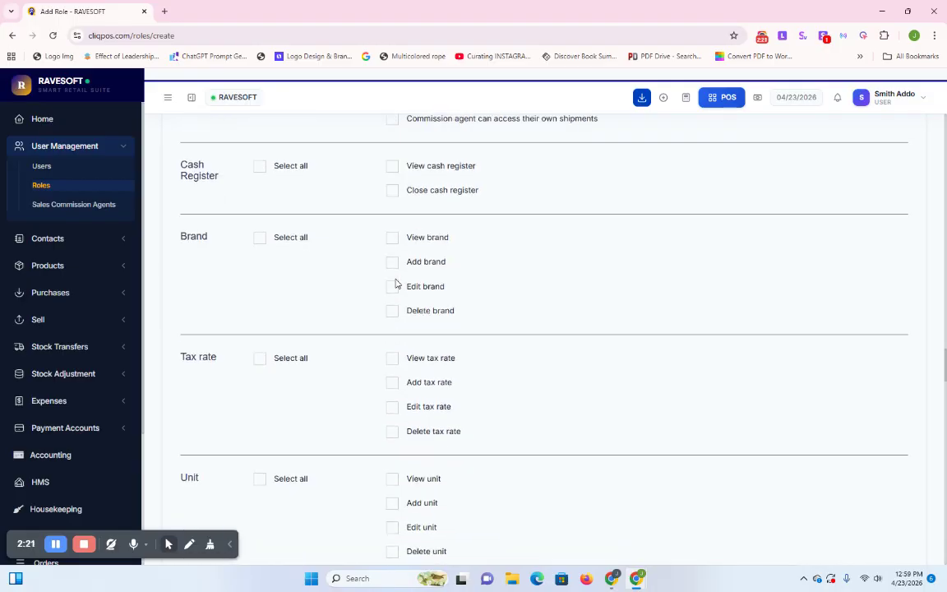
scroll(395, 282, down, 3)
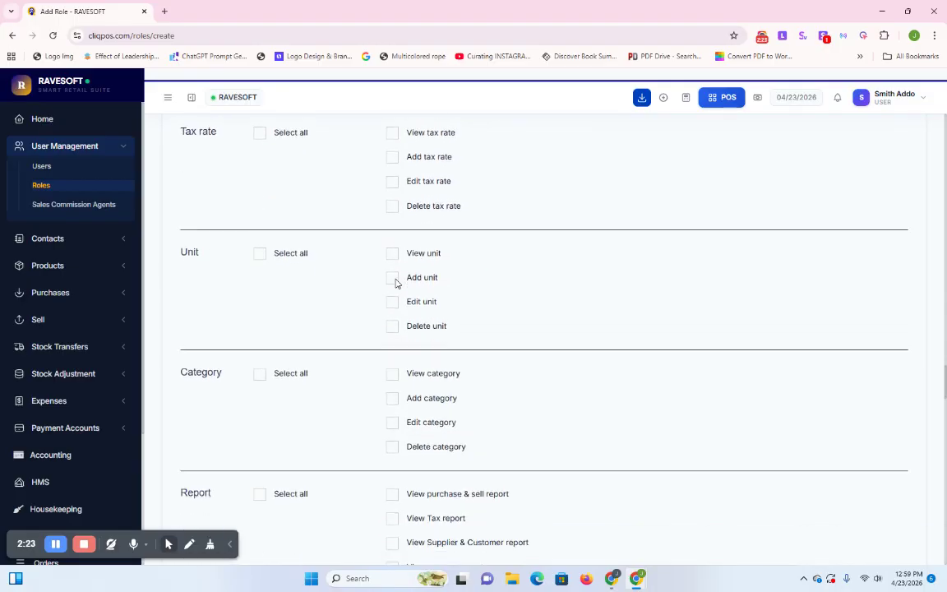
scroll(395, 283, down, 4)
scroll(396, 283, down, 20)
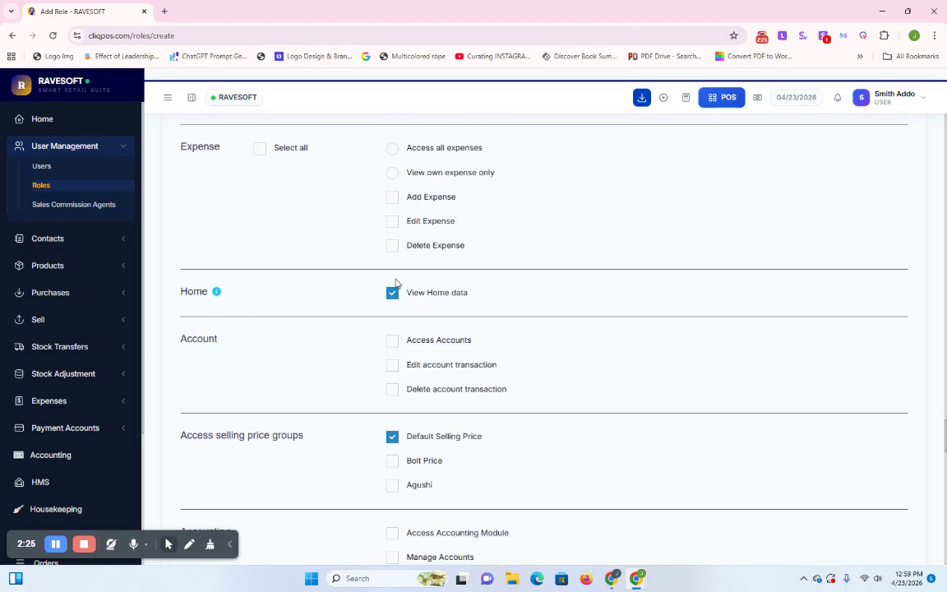
scroll(427, 315, down, 1)
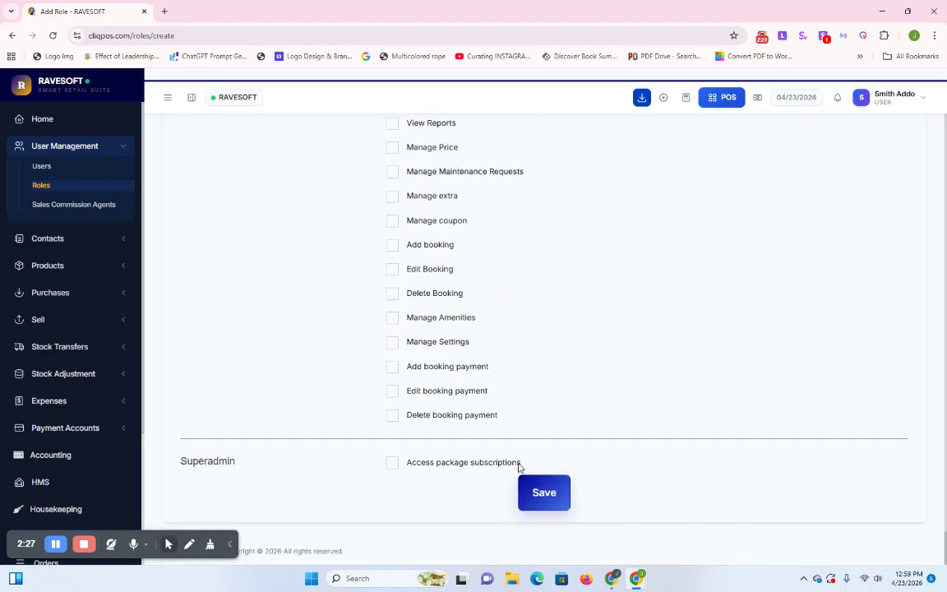
click(546, 497)
scroll(407, 327, up, 15)
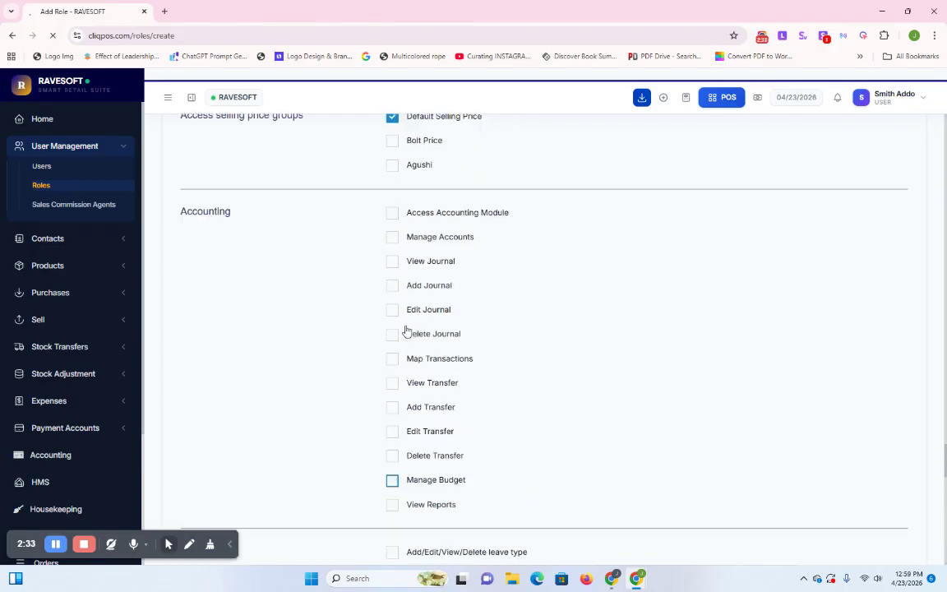
scroll(407, 328, up, 3)
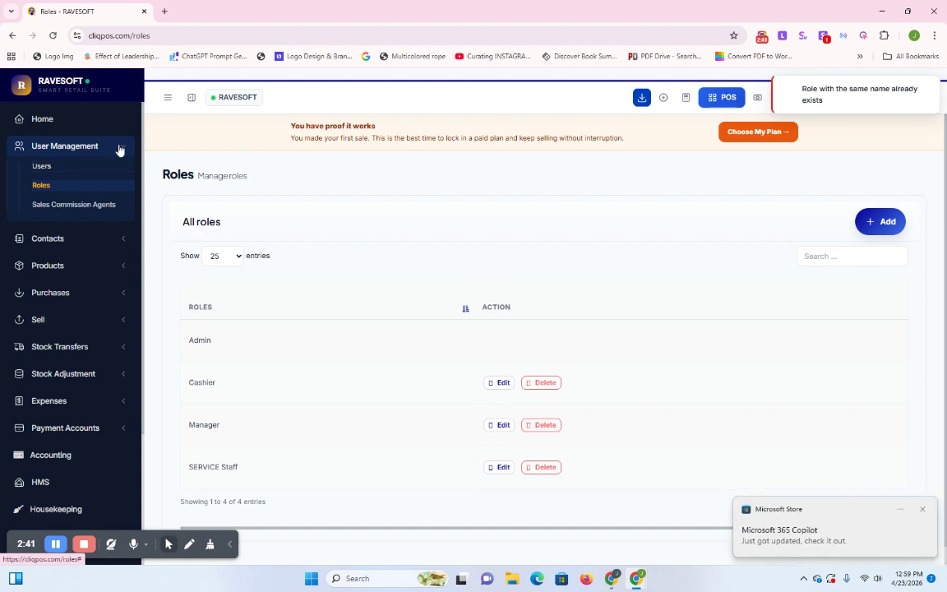
Step: Open the form for adding a new user from the Users page of User Management
click(52, 169)
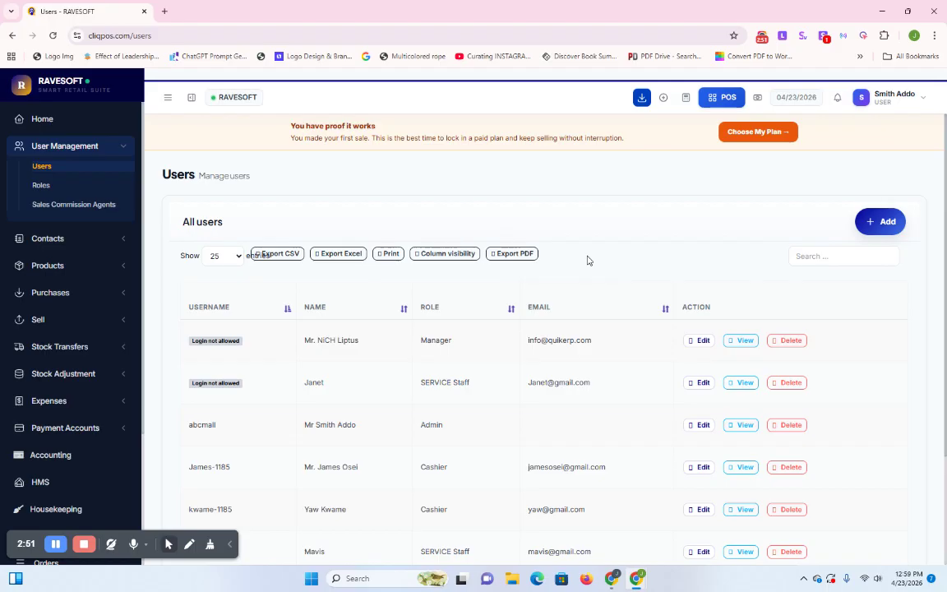
click(876, 225)
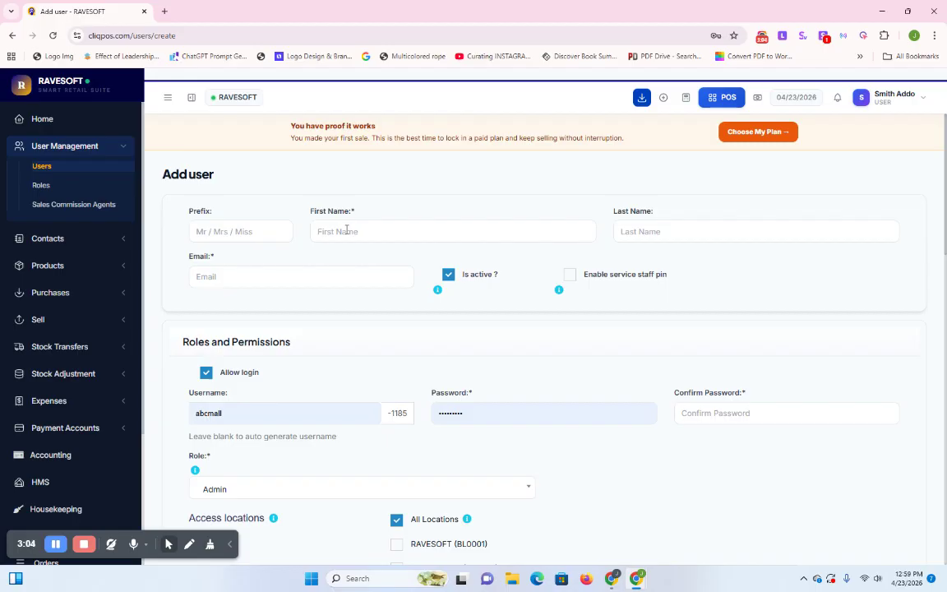
click(289, 277)
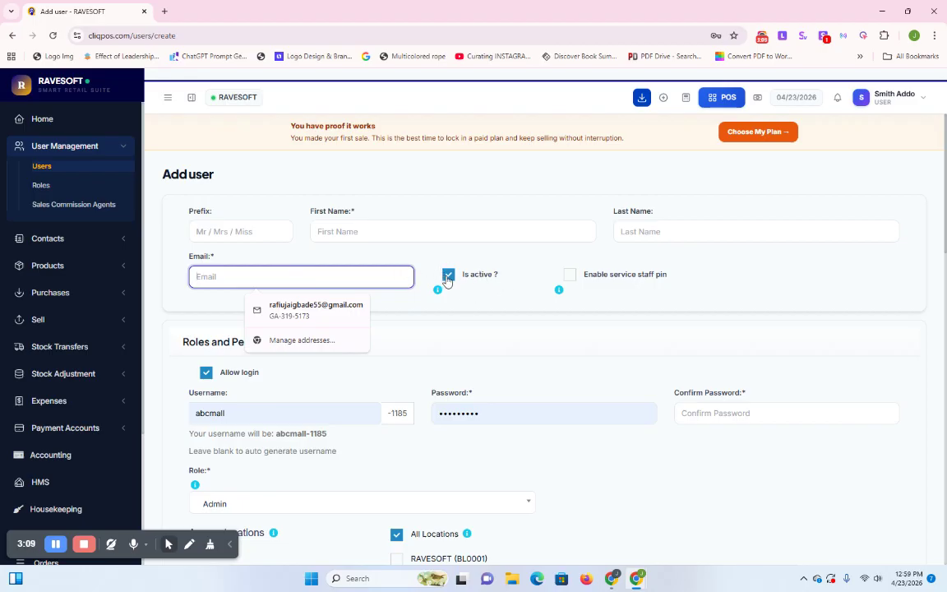
click(440, 323)
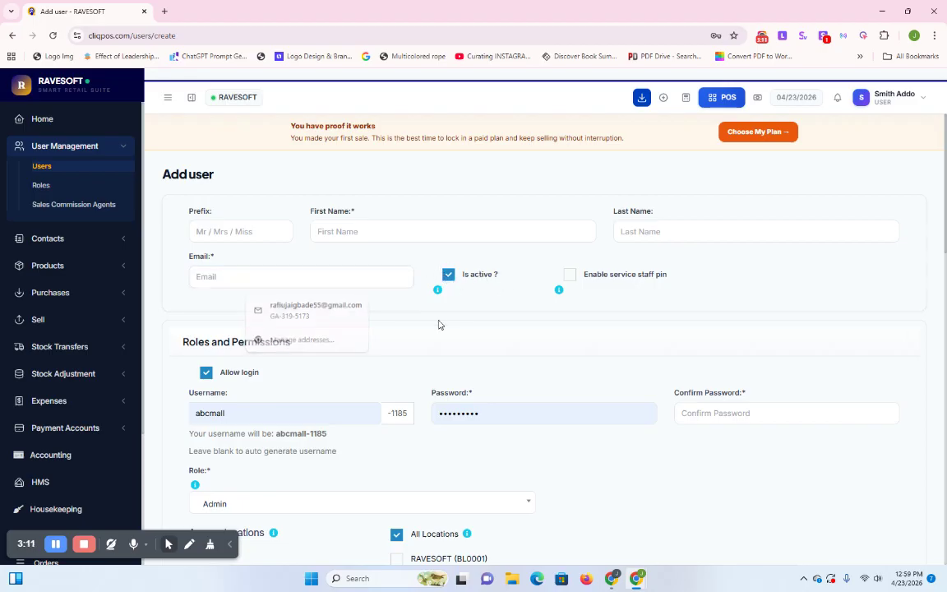
Step: Examine the Allow login option and the username and password fields in the Roles and Permissions section
scroll(440, 323, down, 2)
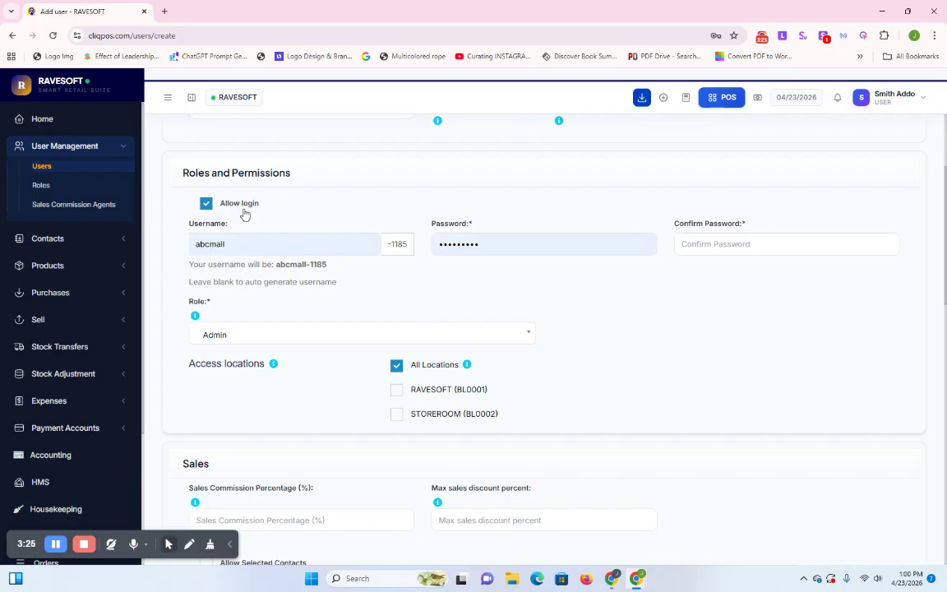
double_click(202, 244)
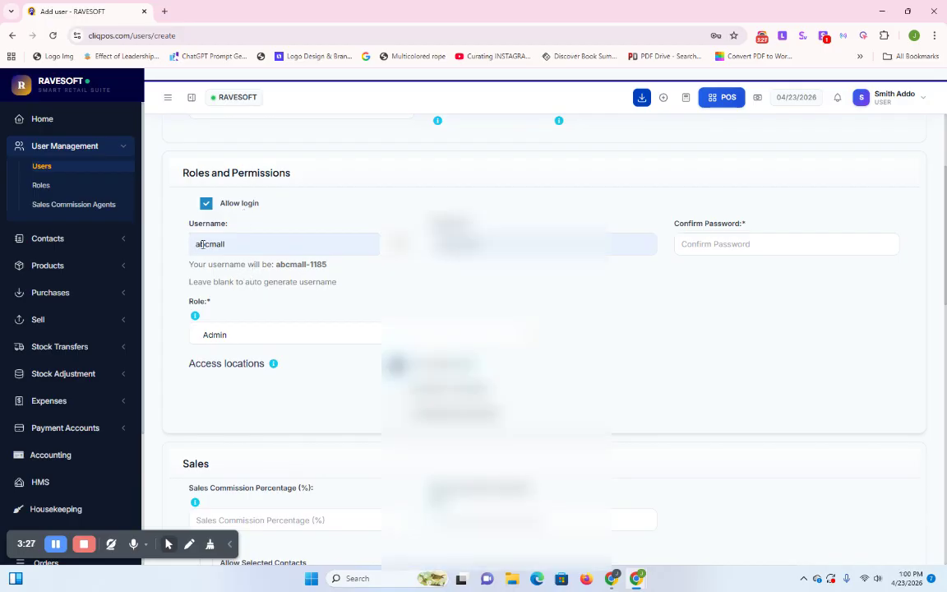
click(214, 244)
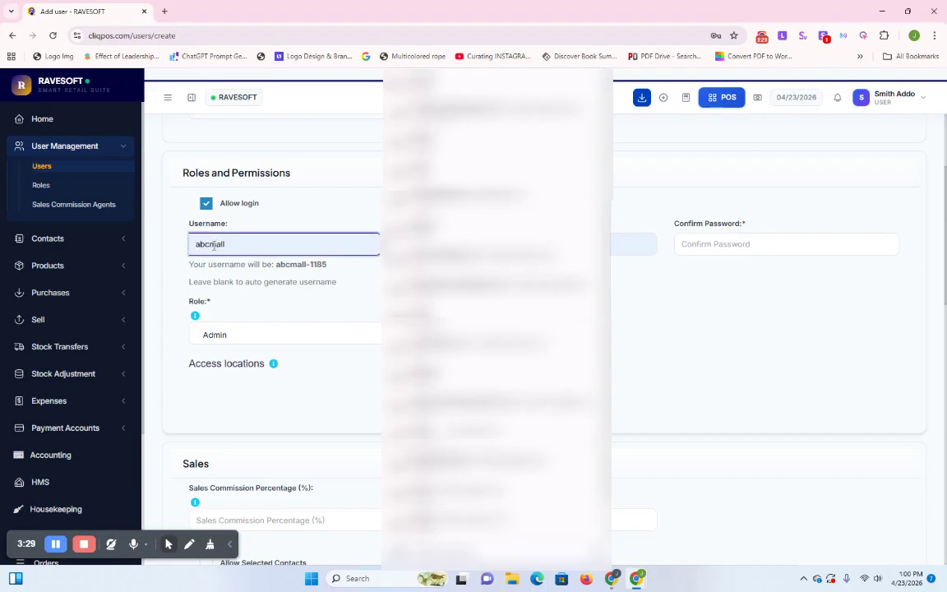
double_click(214, 245)
click(377, 278)
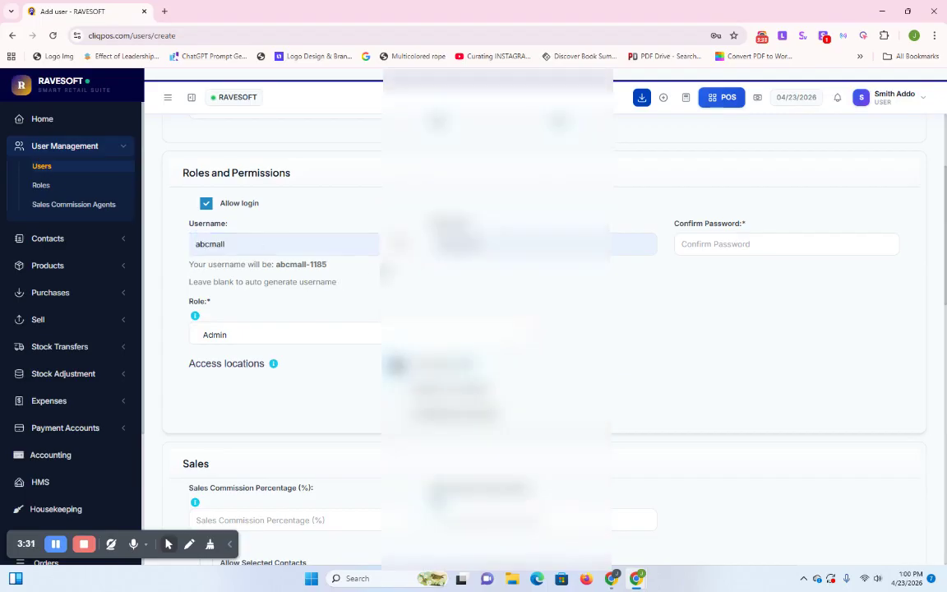
double_click(459, 245)
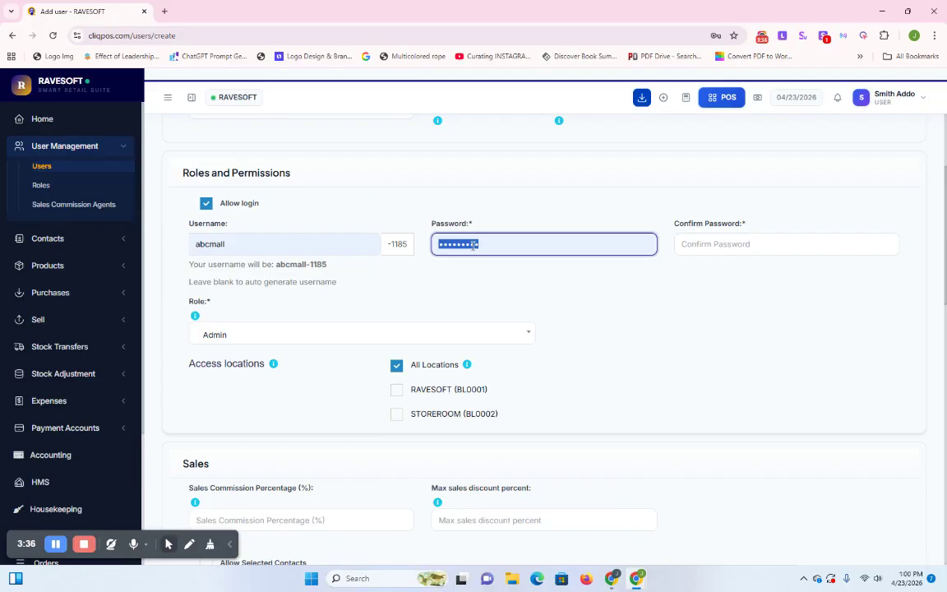
key(super+v)
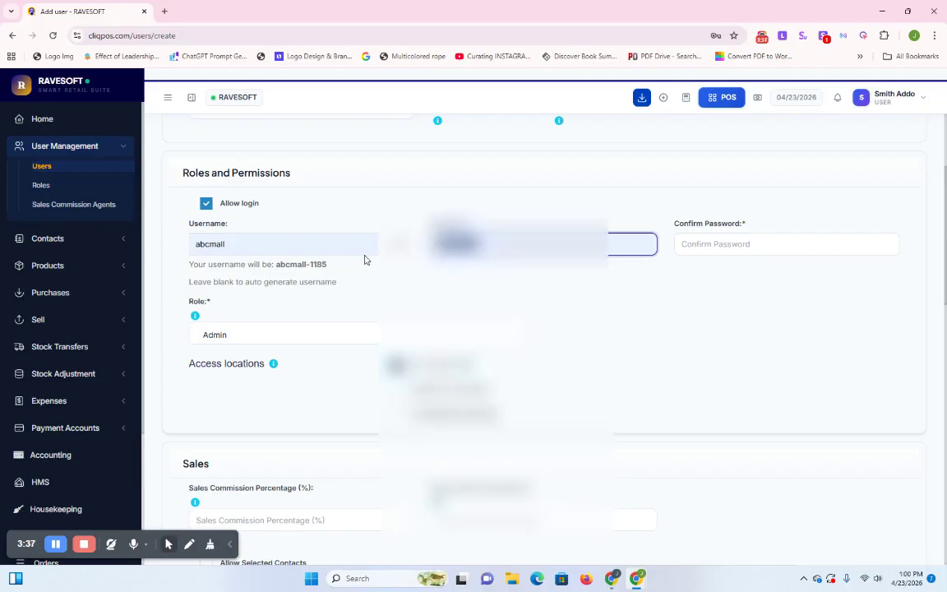
double_click(212, 245)
key(super+v)
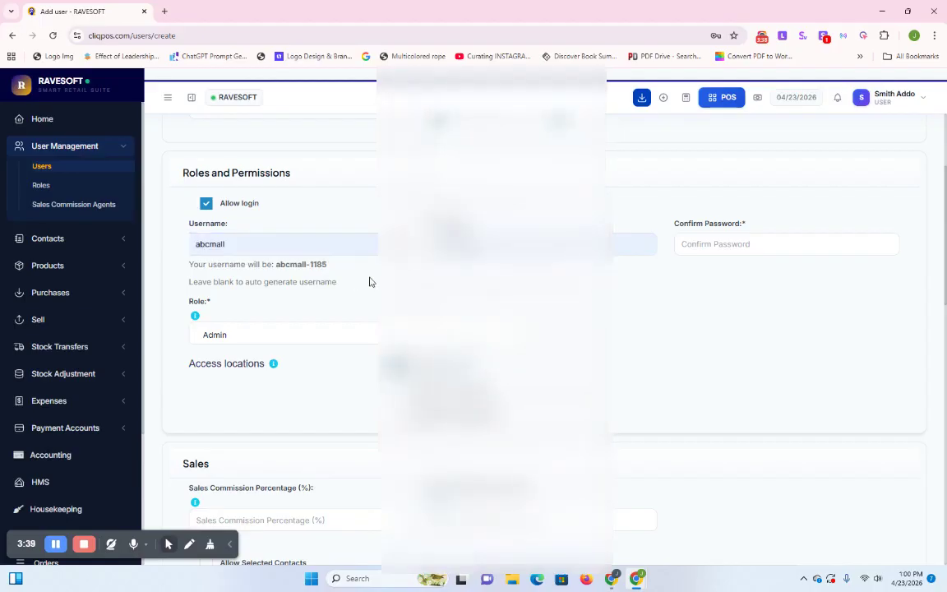
Step: Assign the Cashier role to the new user
scroll(370, 282, down, 2)
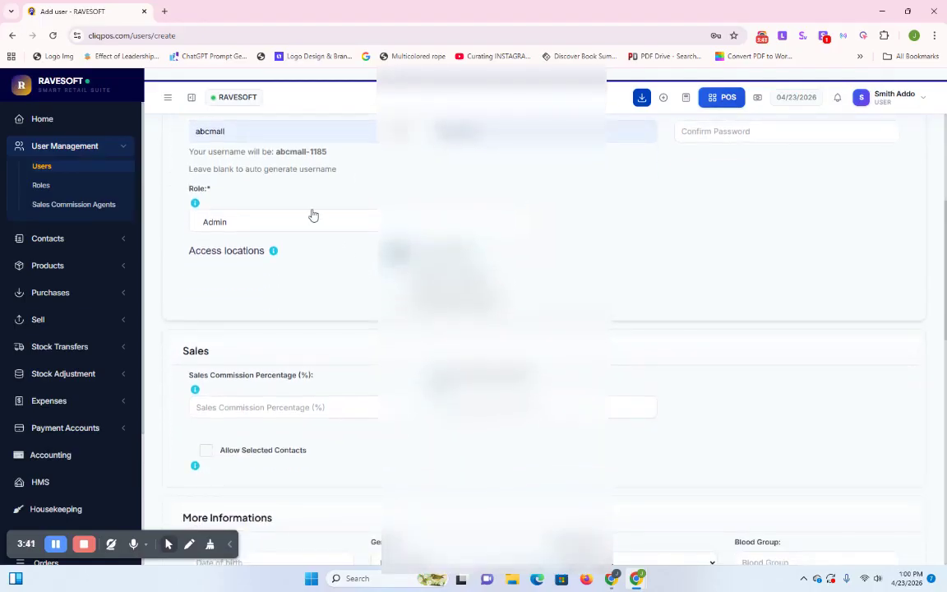
click(310, 220)
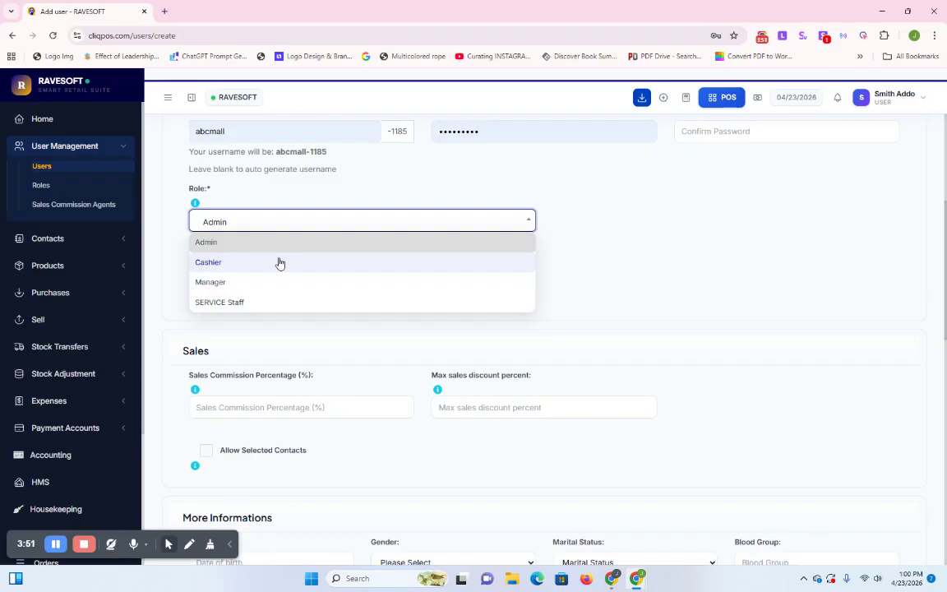
click(279, 263)
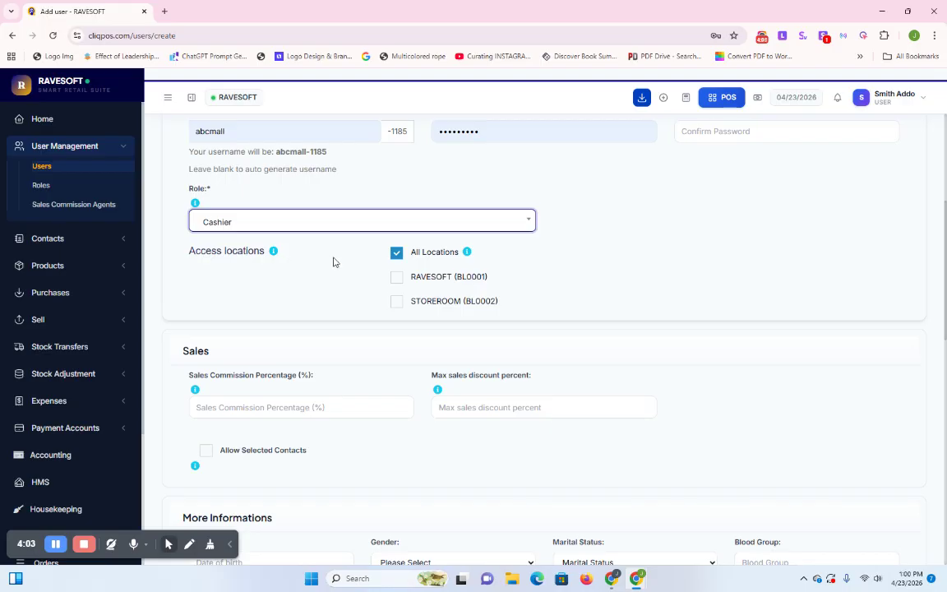
Step: Try limiting the new user's access locations to RAVESOFT (BL0001), and restore access to All Locations
click(397, 279)
click(395, 254)
click(397, 256)
click(398, 278)
Step: Try to save the new user with the Cashier role and access to All Locations
scroll(447, 272, down, 1)
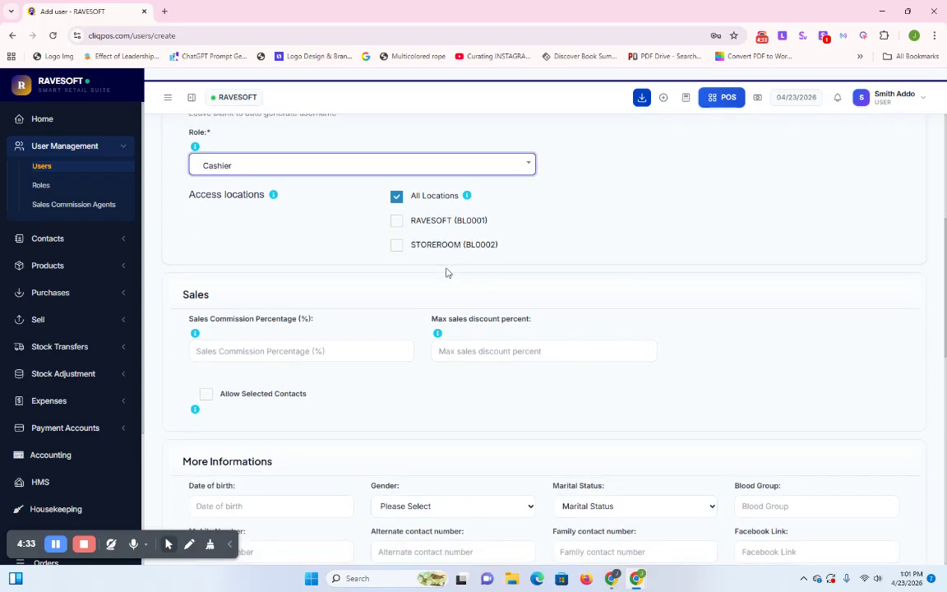
scroll(448, 272, down, 3)
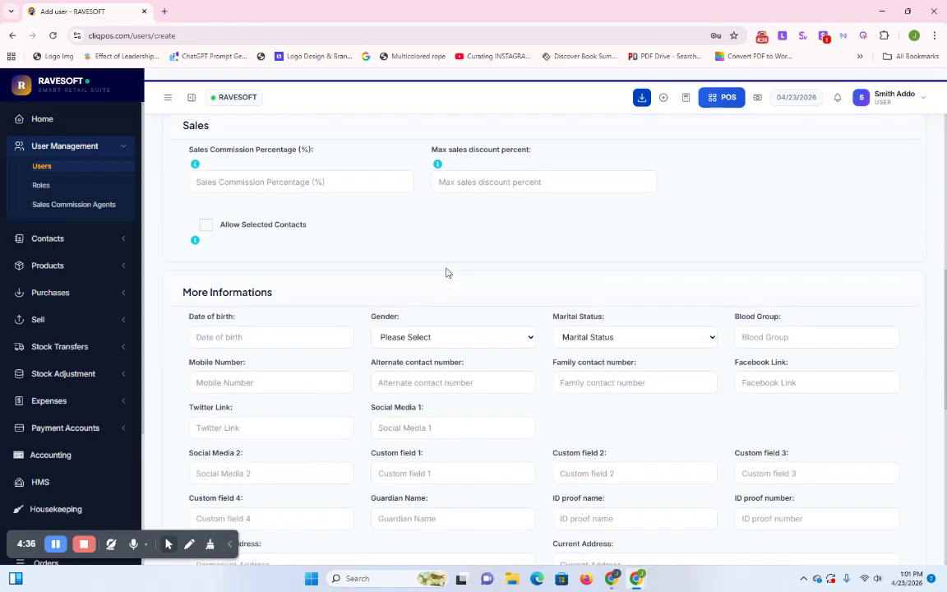
scroll(448, 272, down, 1)
scroll(447, 272, down, 2)
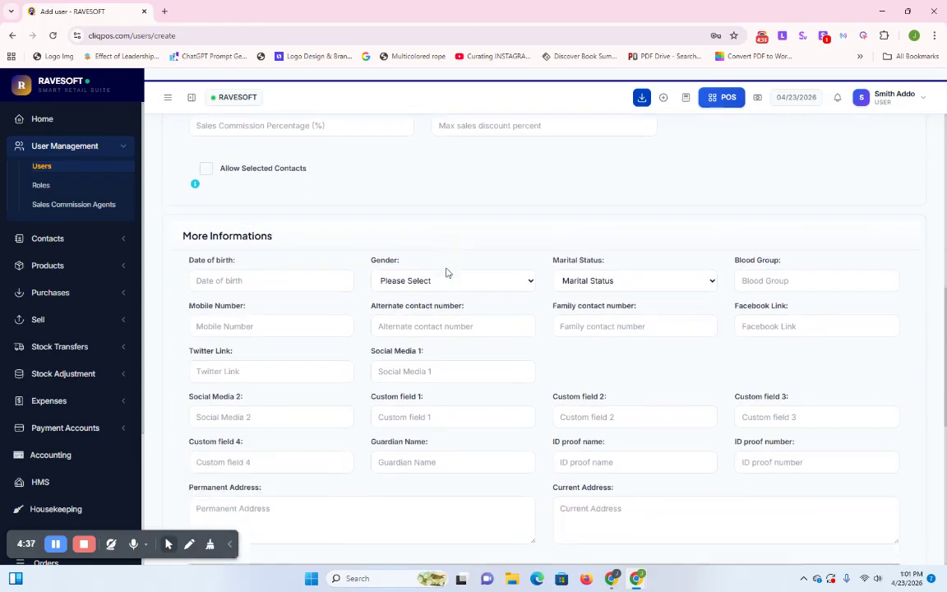
scroll(447, 270, down, 1)
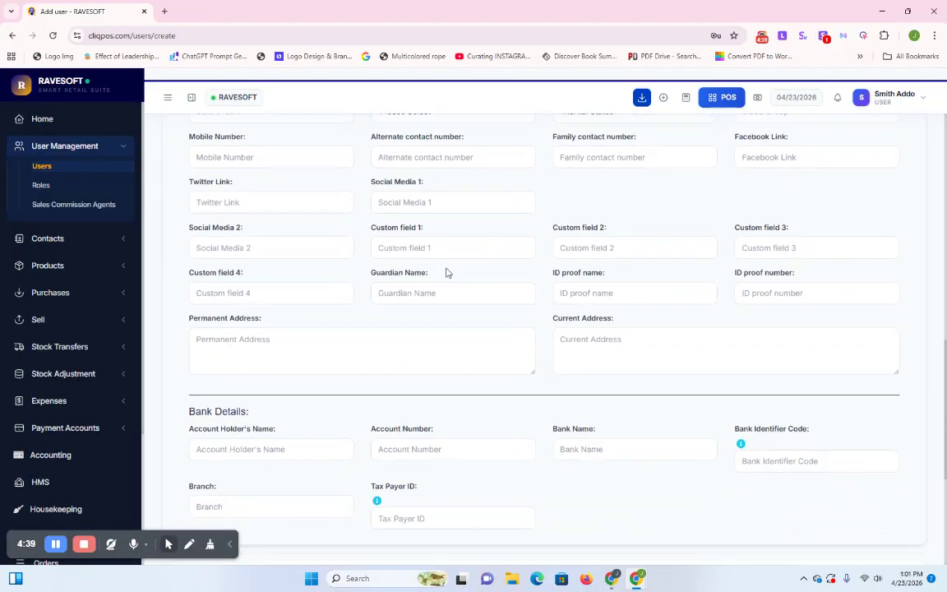
scroll(447, 272, down, 2)
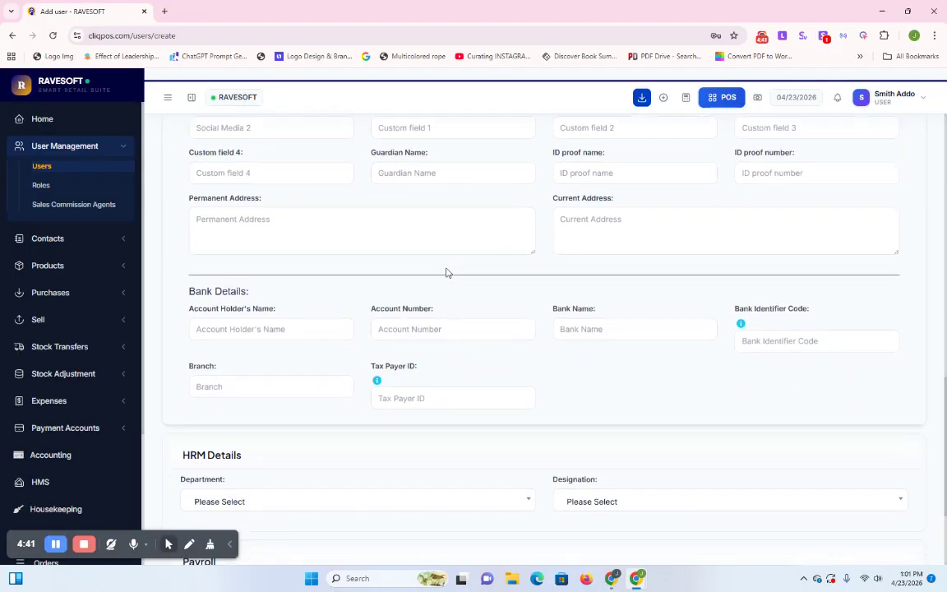
scroll(447, 273, down, 2)
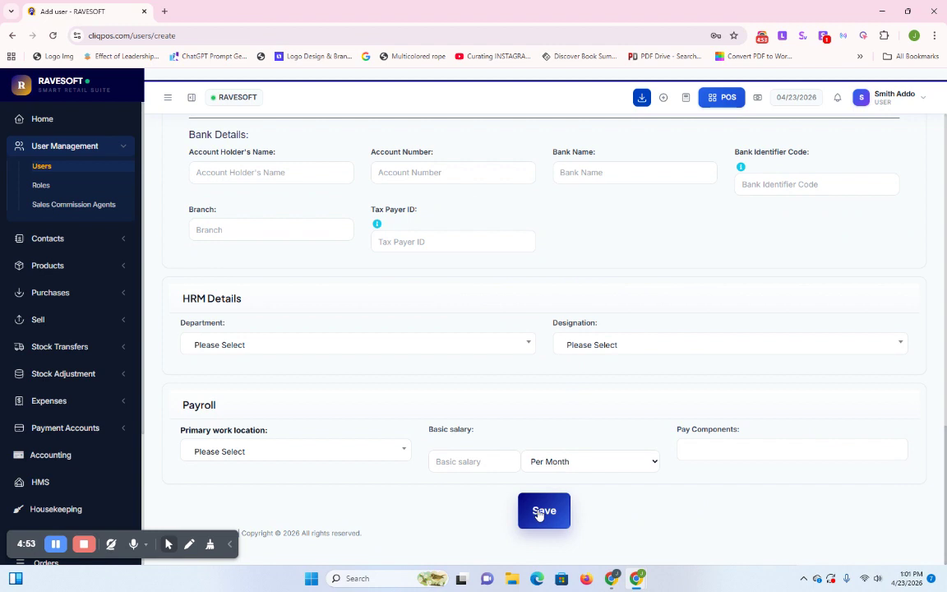
click(564, 513)
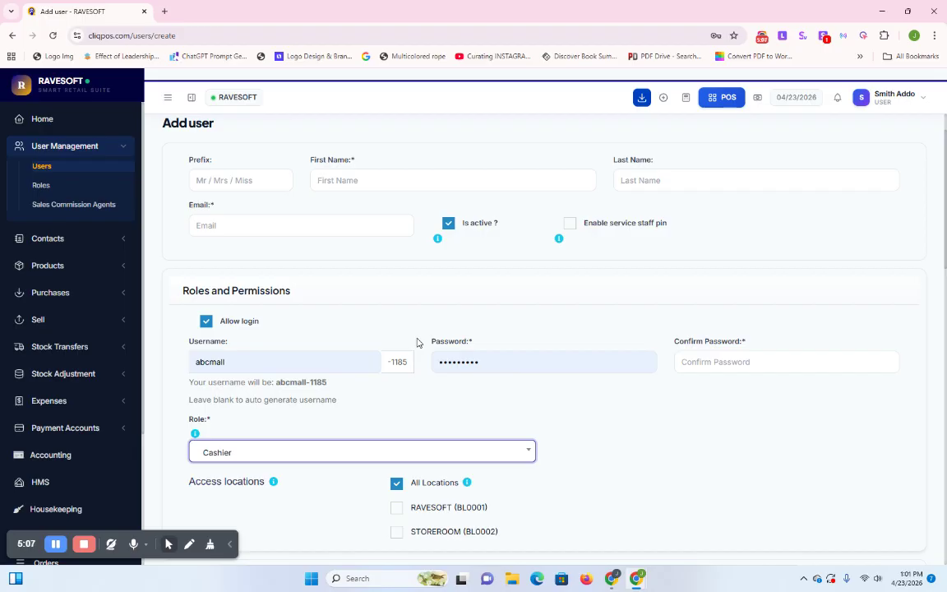
scroll(418, 337, down, 1)
scroll(418, 339, down, 4)
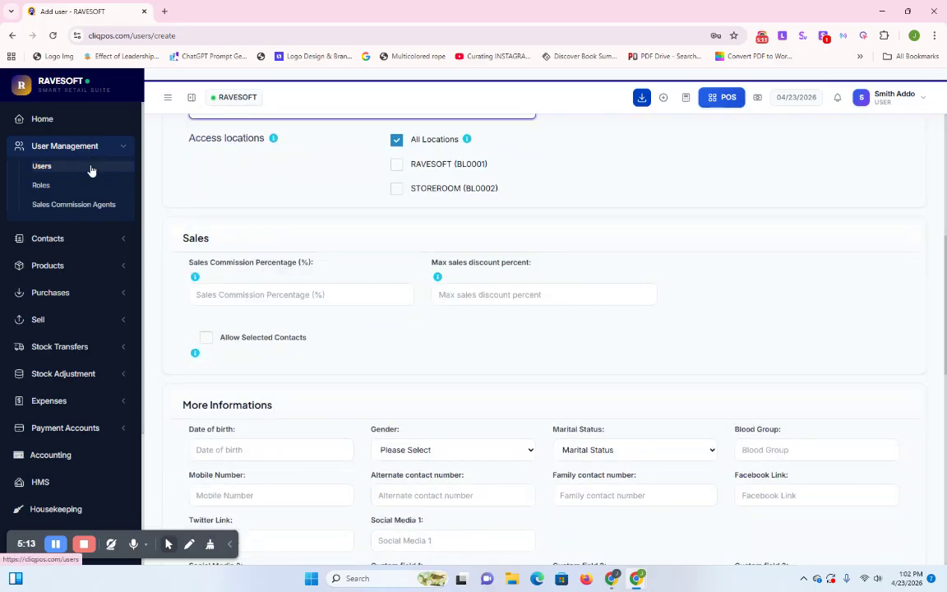
scroll(315, 236, down, 5)
scroll(314, 235, down, 2)
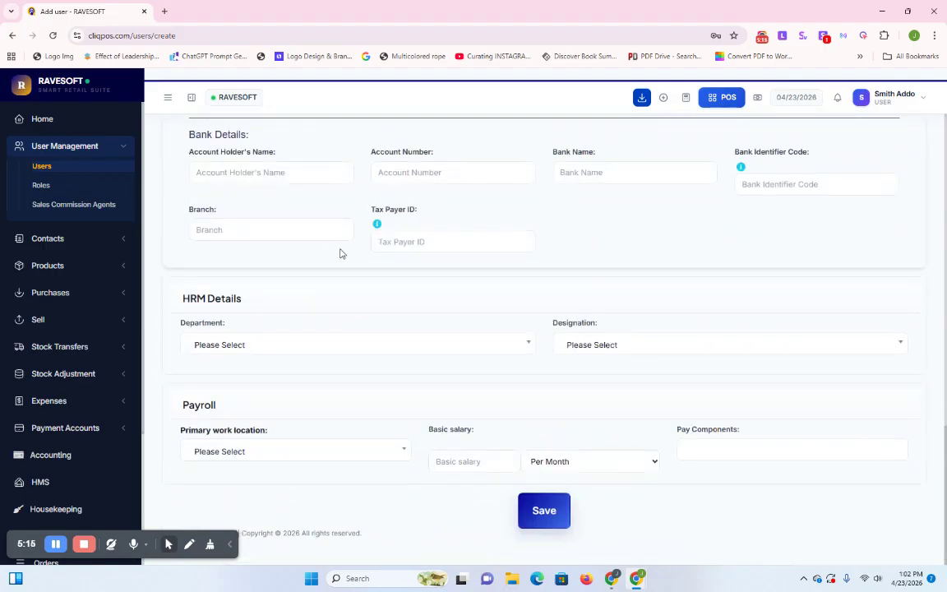